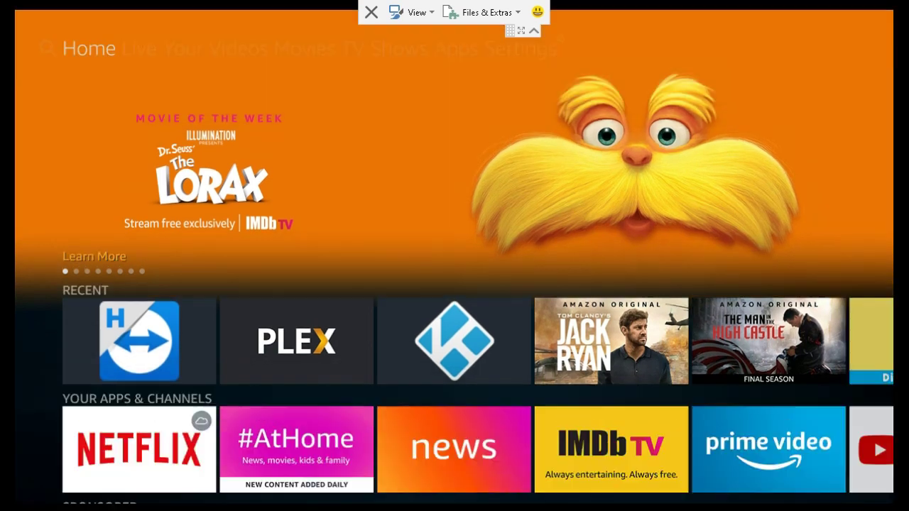
key(Down)
Launch Kodi from the Recent row on the Fire TV home screen.
key(Right)
key(Right)
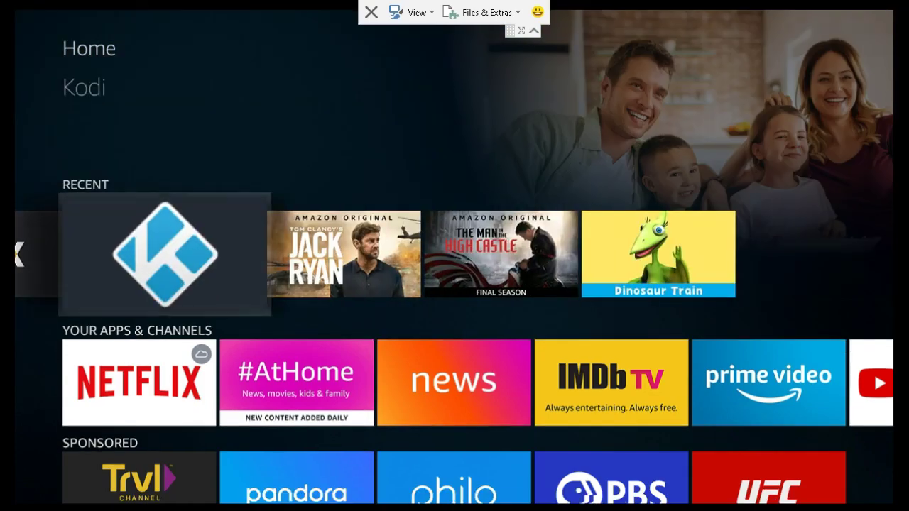
key(Return)
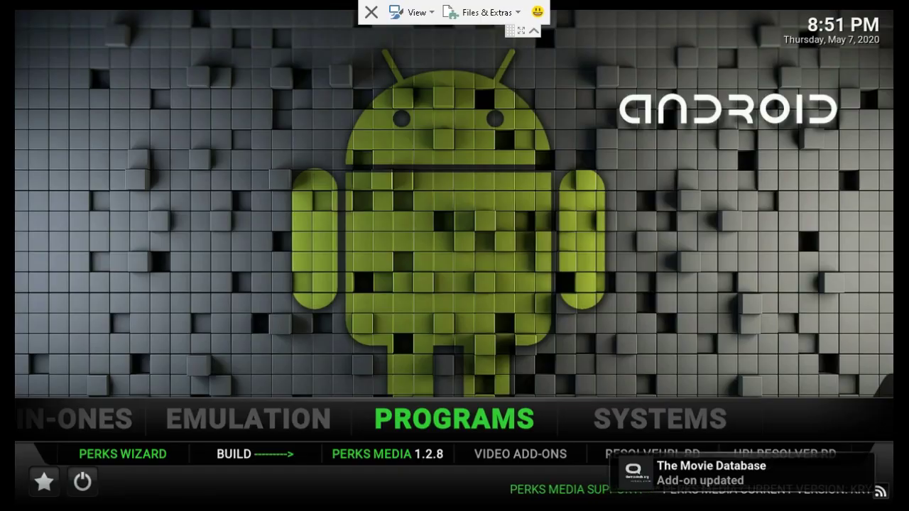
Open PERKS WIZARD's Apk Installer and select PMMC Fork 18.6 from the list.
key(Down)
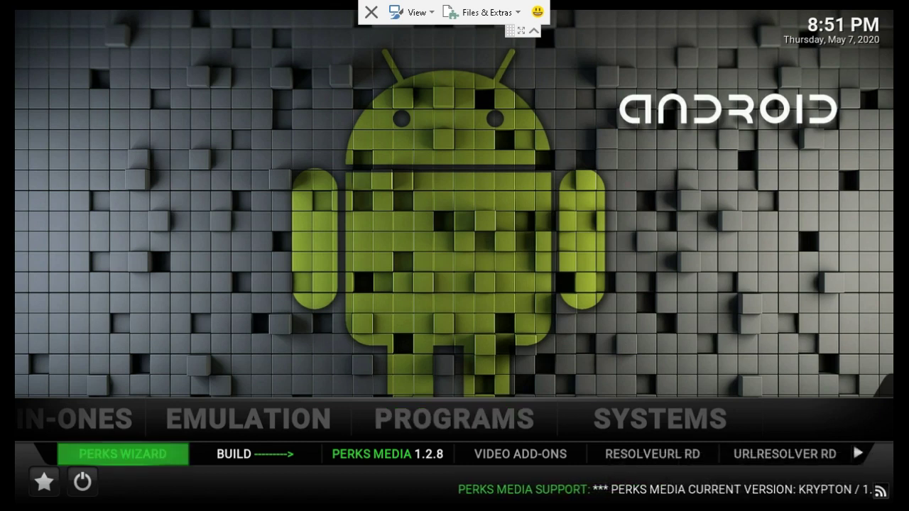
key(Return)
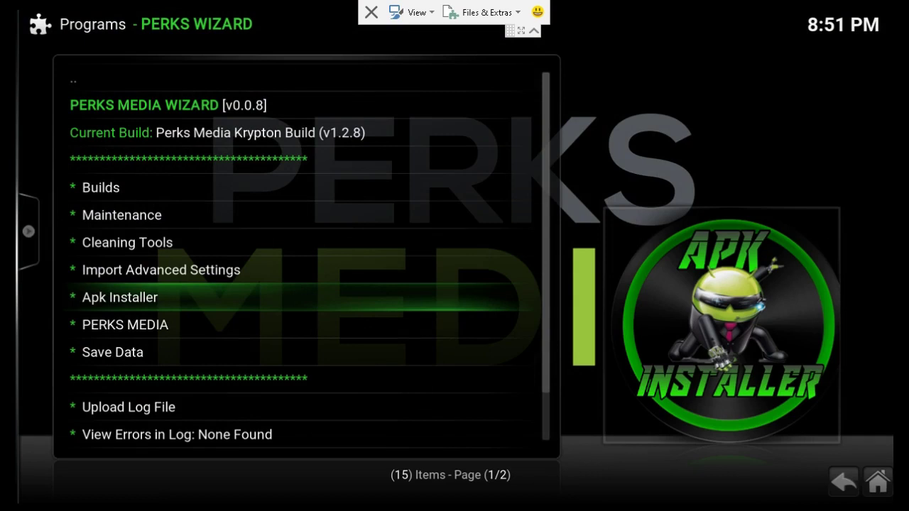
key(Return)
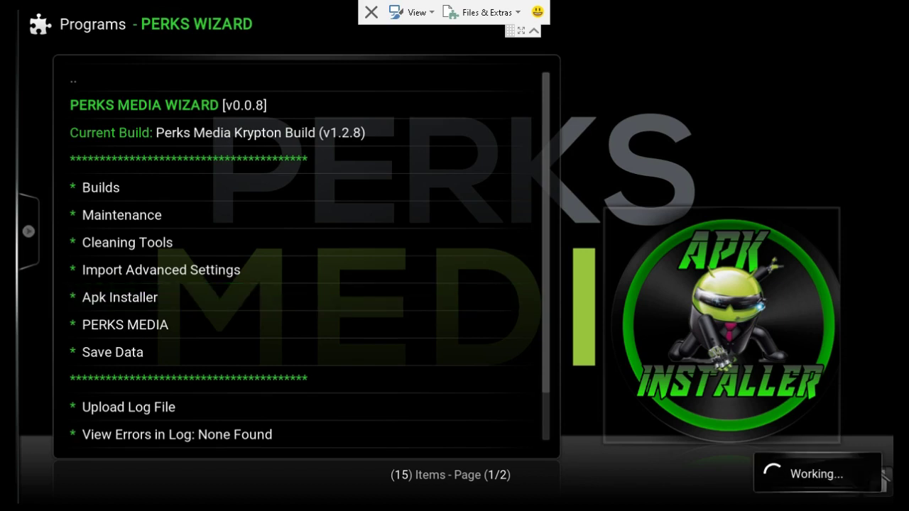
key(Down)
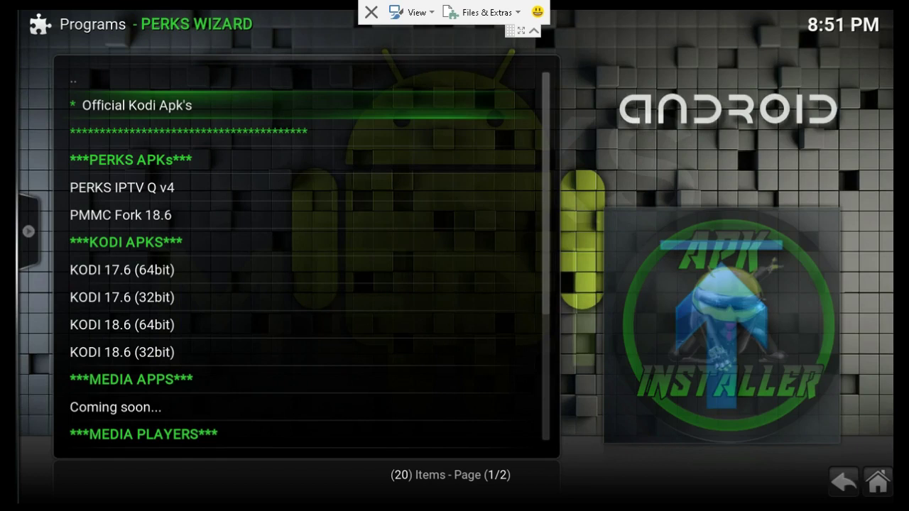
key(Down)
key(Down)
key(Down)
key(Down)
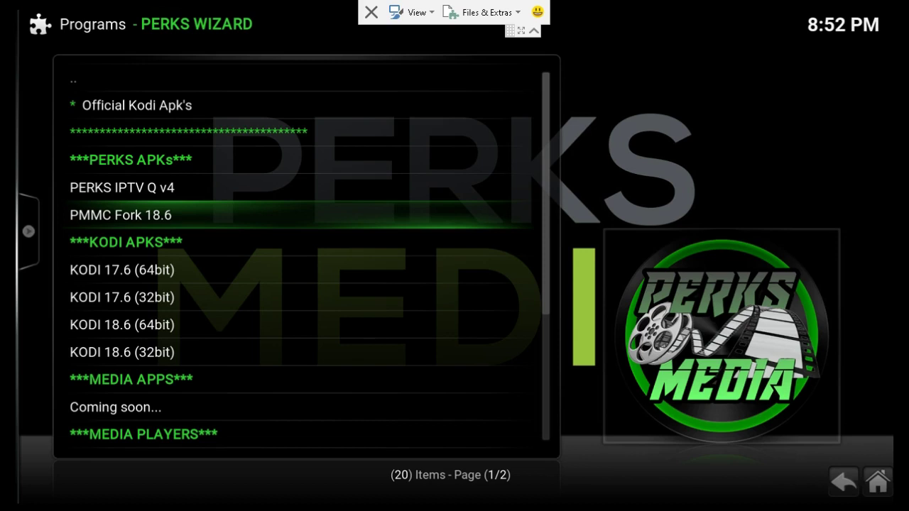
key(Return)
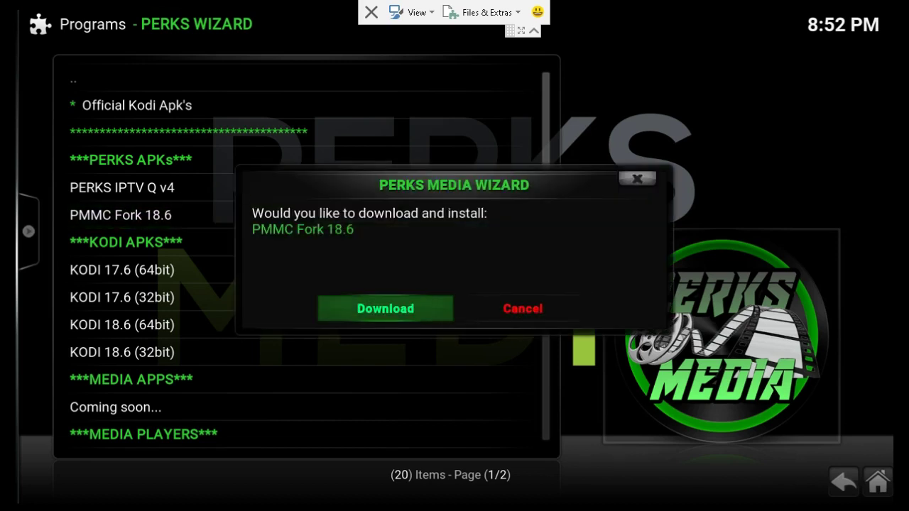
Download PMMC Fork 18.6, install it via the Android installer, and open it.
key(Return)
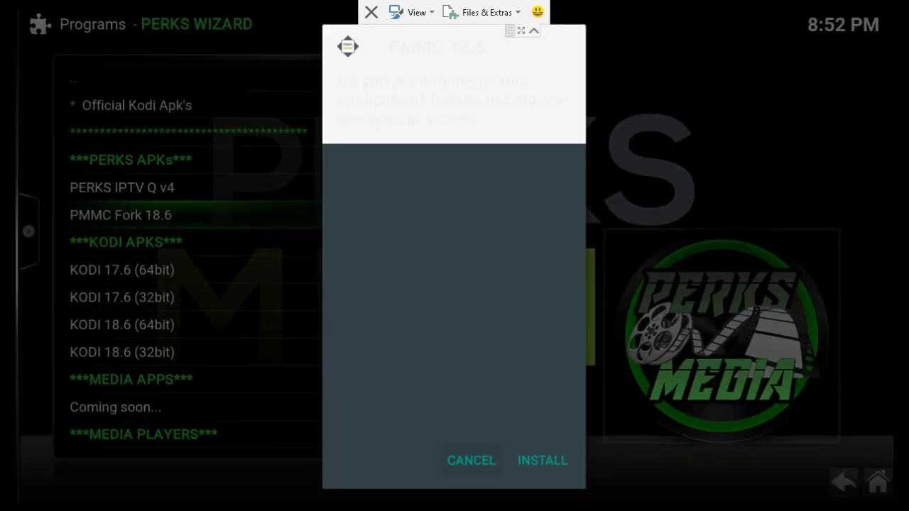
click(543, 460)
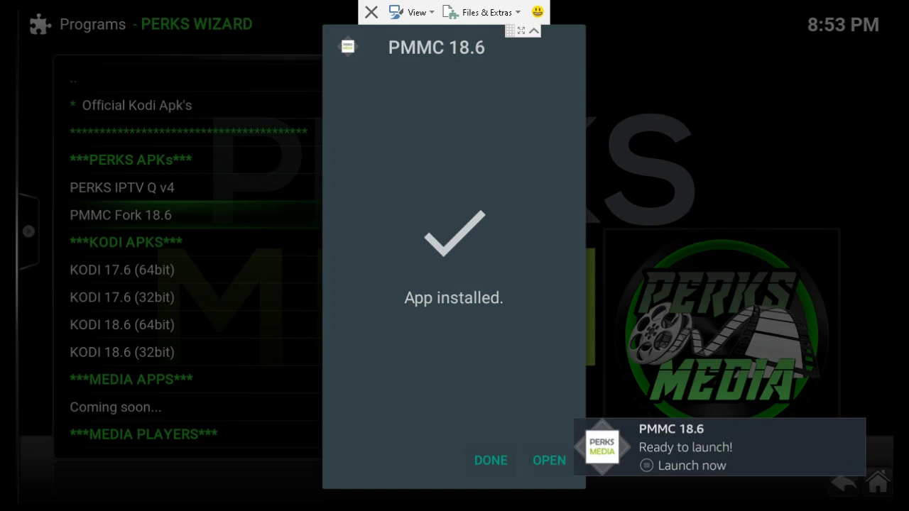
key(Return)
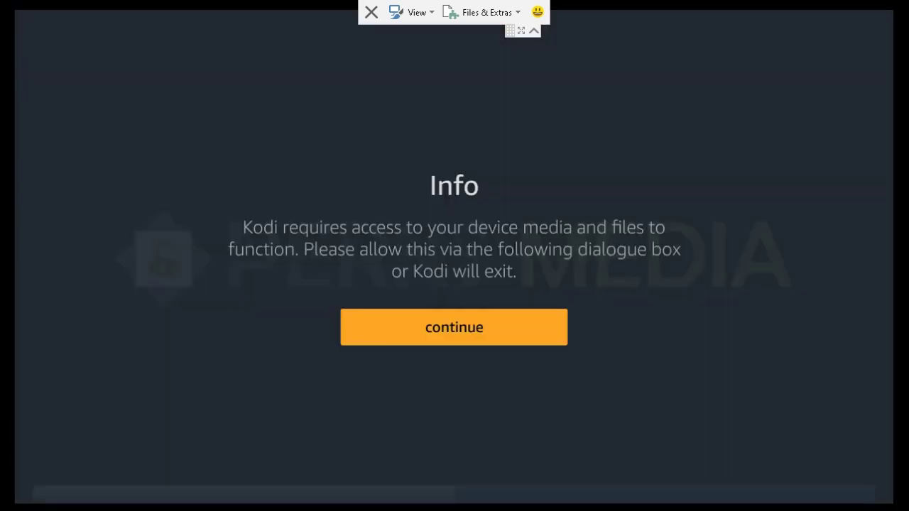
Acknowledge the Info notice and allow PMMC 18.6 access to media and files.
key(Return)
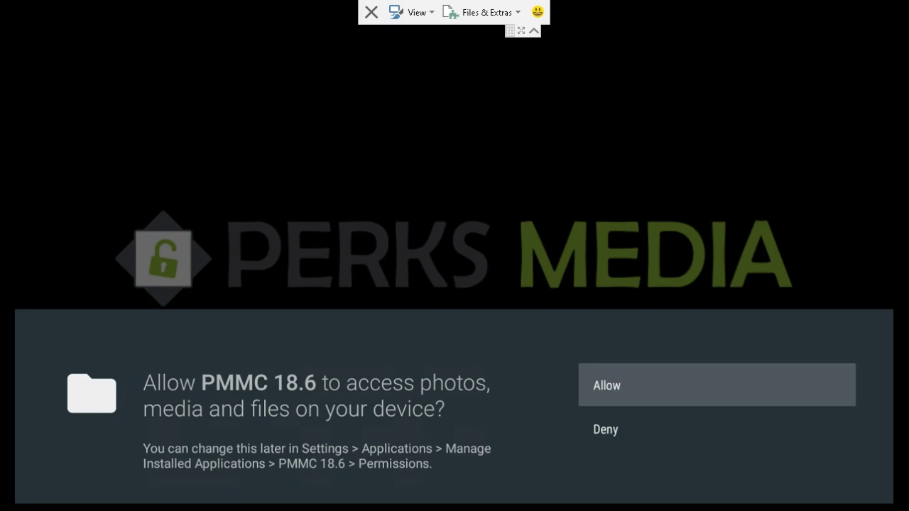
key(Return)
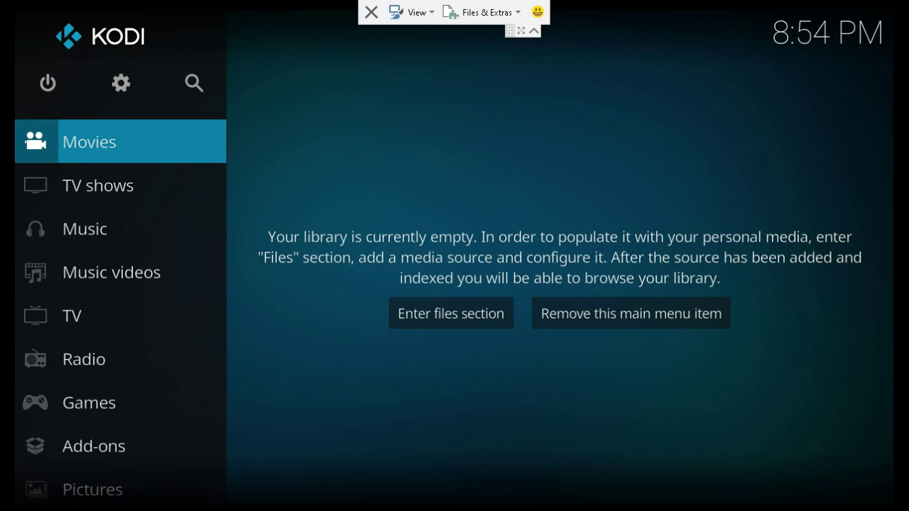
Open PERKS WIZARD from Add-ons, go to Builds and dismiss the welcome message.
key(Down)
key(Down)
key(Down)
key(Down)
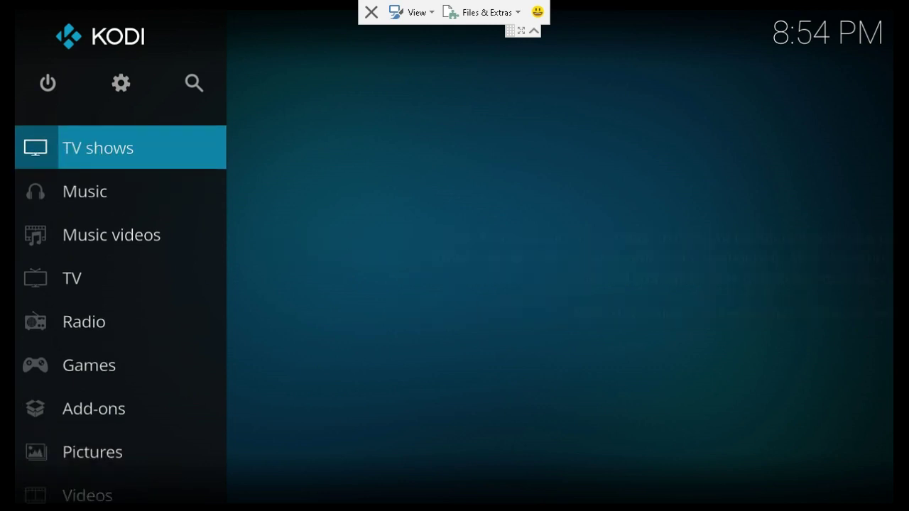
key(Down)
key(Down)
key(Down)
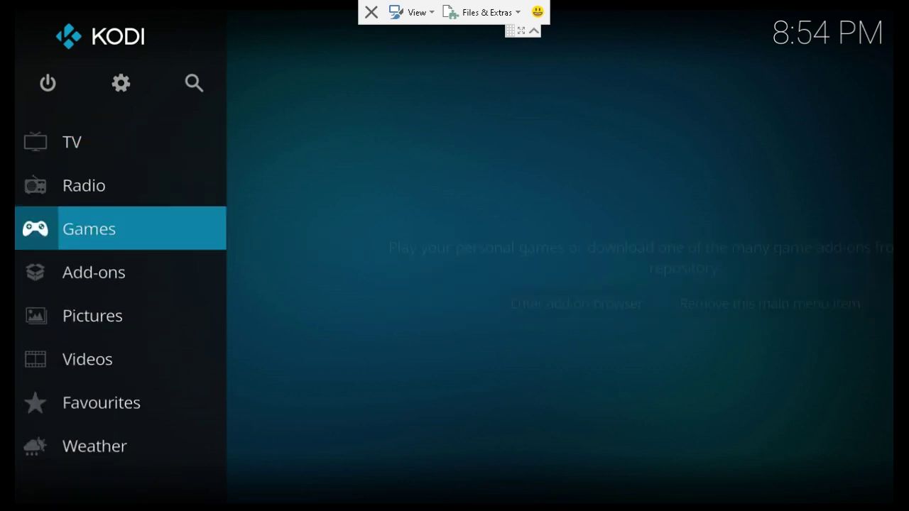
key(Right)
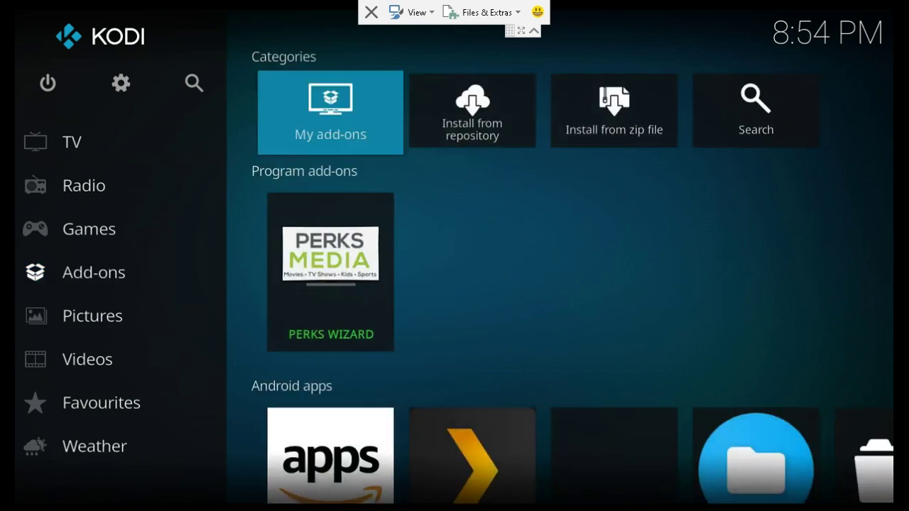
key(Down)
key(Return)
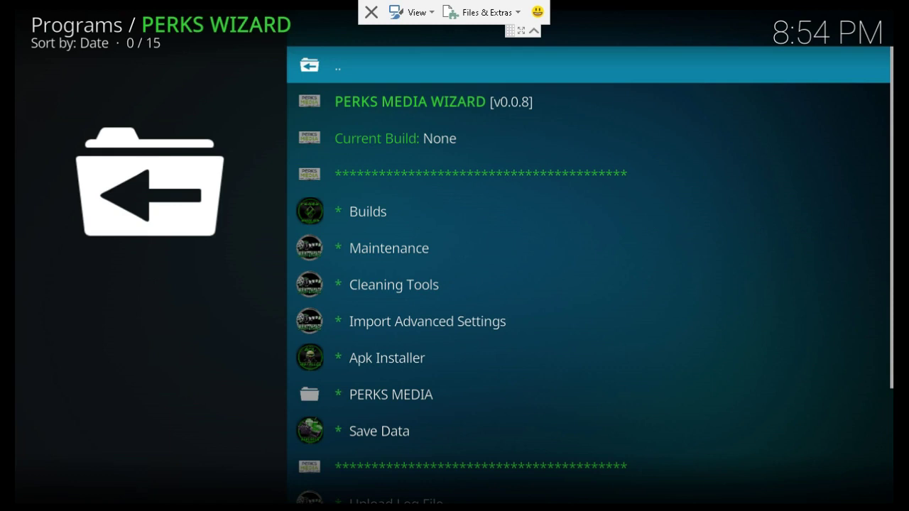
key(Down)
key(Down)
key(Down)
key(Down)
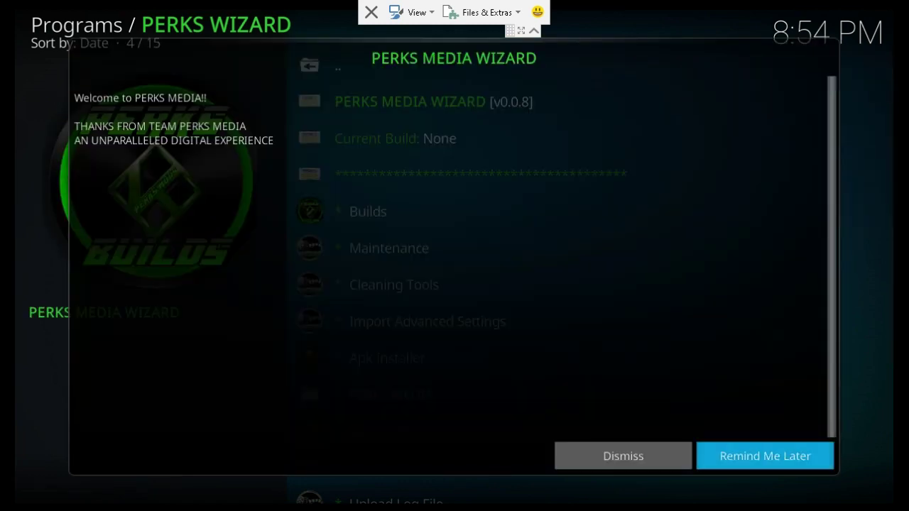
key(Left)
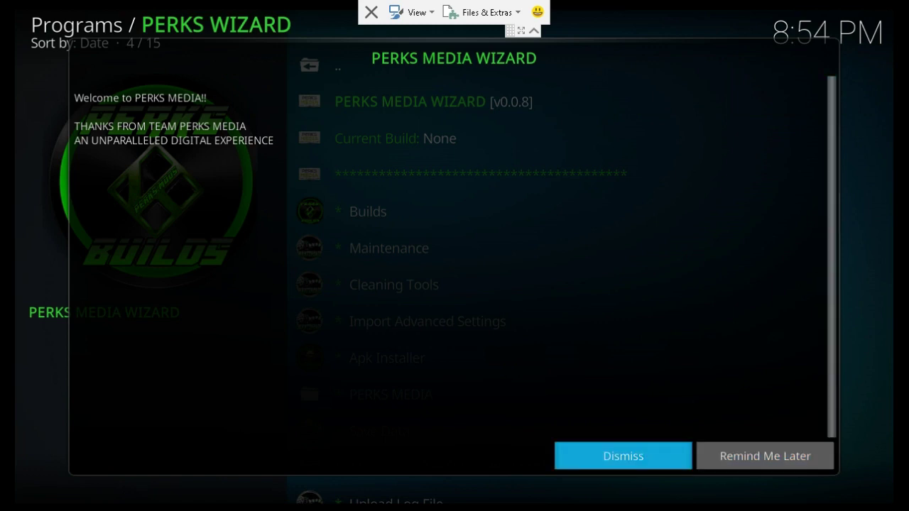
key(Return)
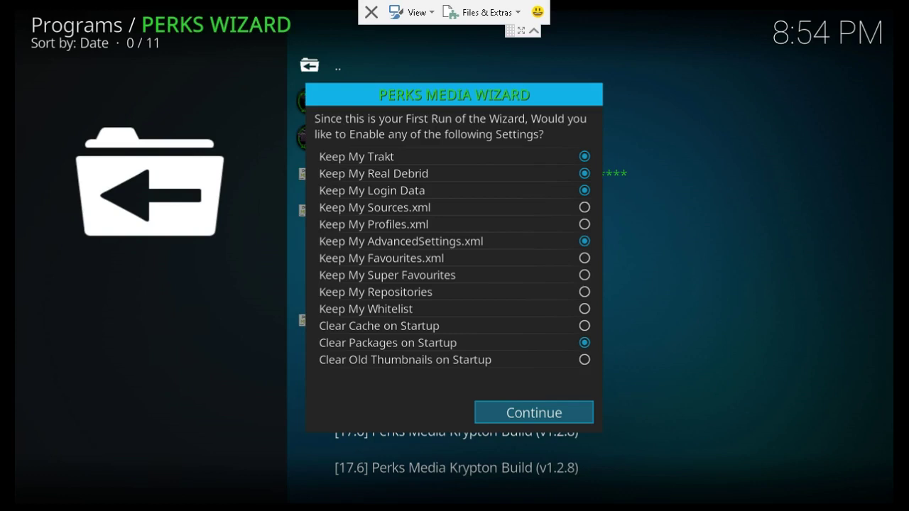
Accept the first-run settings and ignore the no-build-installed prompt.
key(Return)
key(Return)
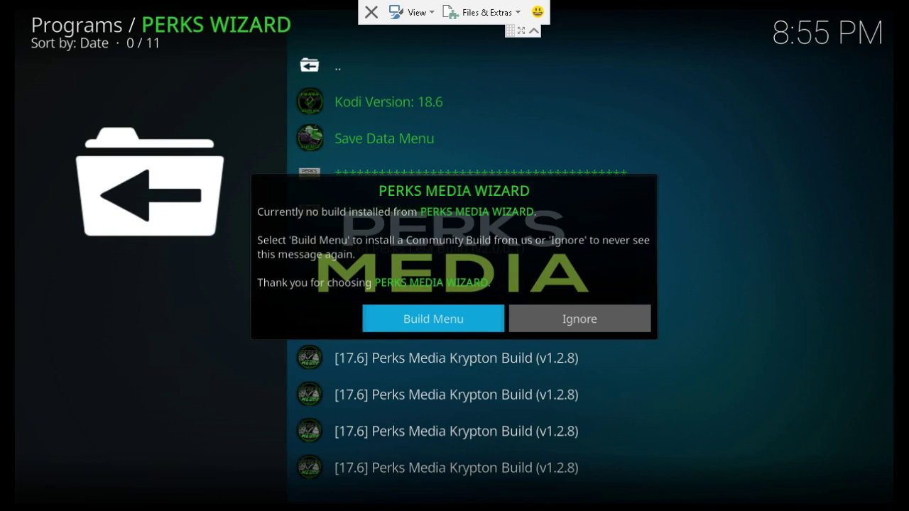
key(Right)
key(Return)
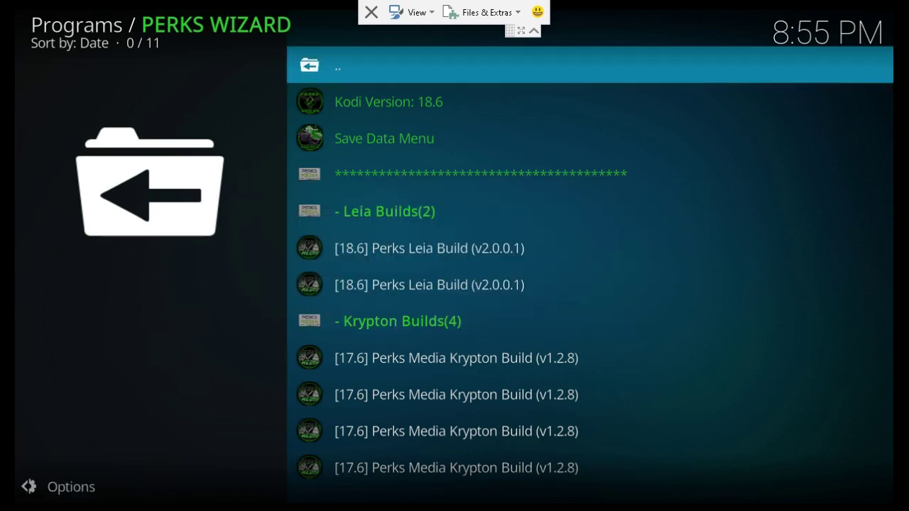
Install the first [18.6] Perks Leia Build (v2.0.0.1) under Leia Builds.
key(Down)
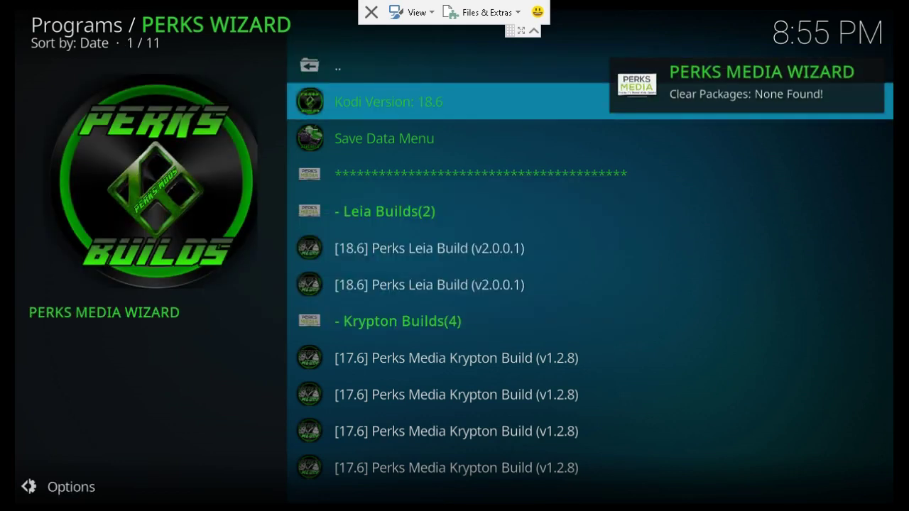
key(Down)
key(Down)
key(Down)
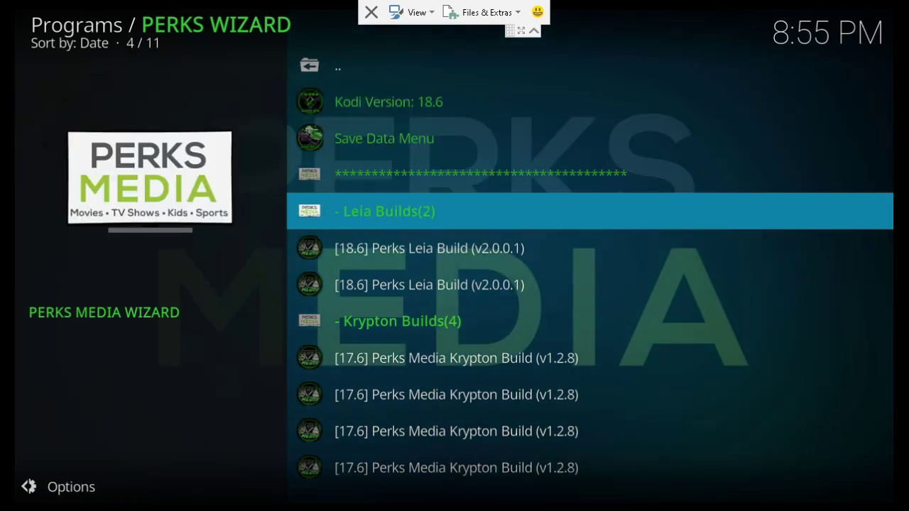
key(Down)
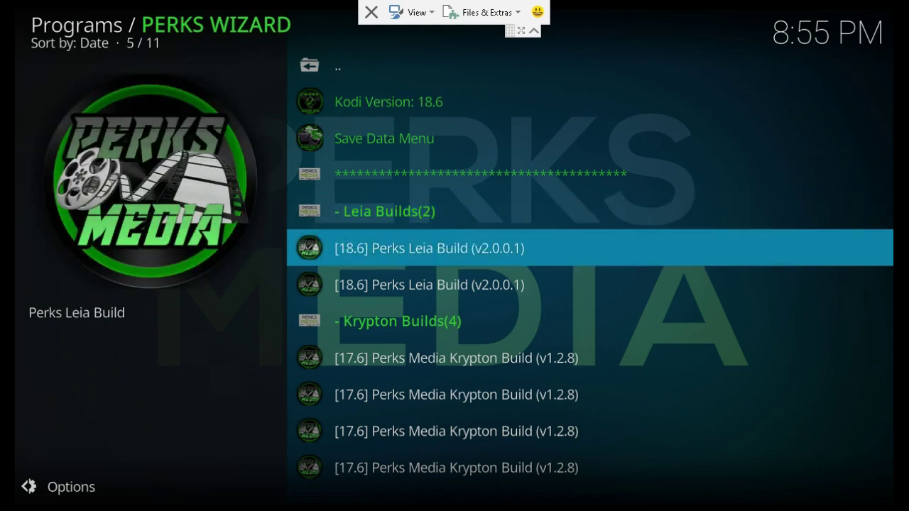
key(Down)
key(Up)
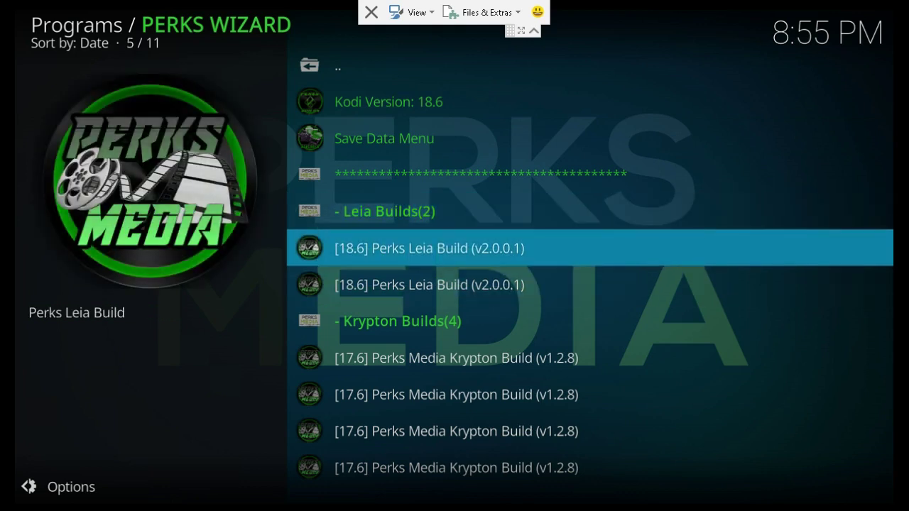
key(Down)
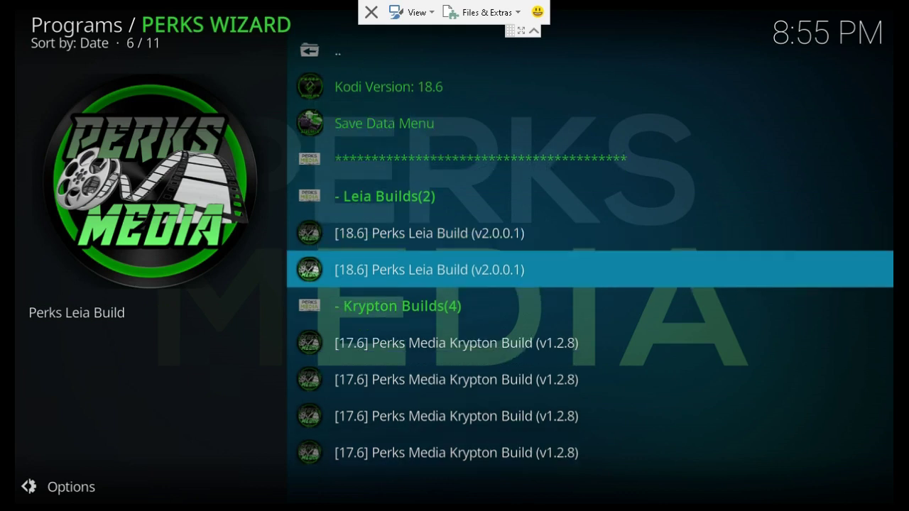
key(Up)
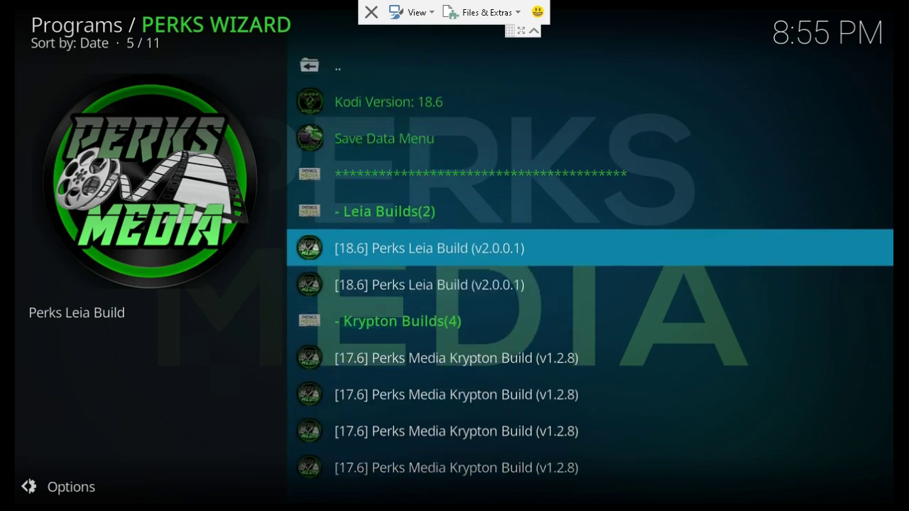
key(Return)
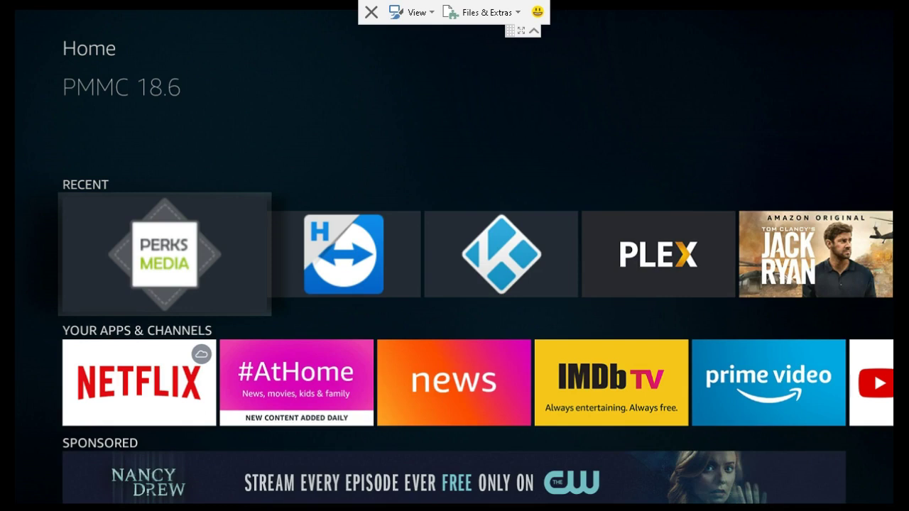
Launch the Perks Media app from the Recent row.
key(Return)
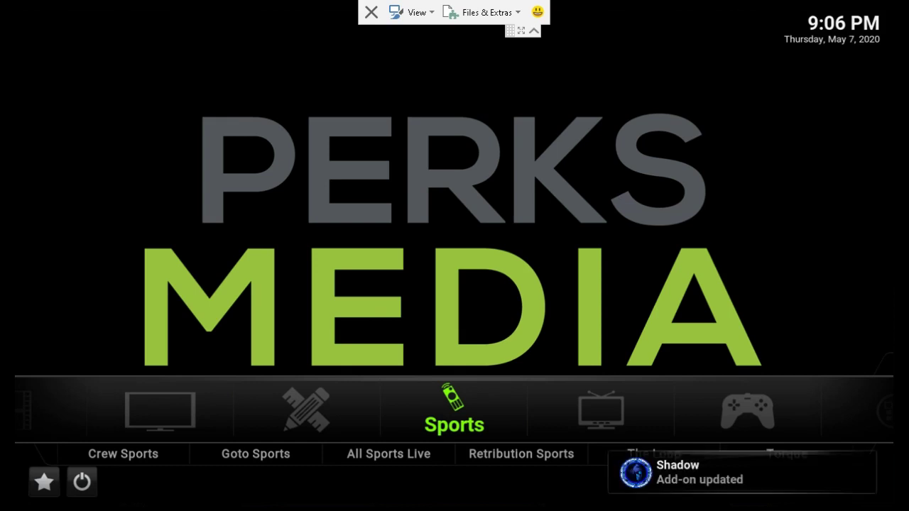
Browse the home categories Movies, Kids, Sports, Live, Games and Add-ons.
key(Left)
key(Left)
key(Left)
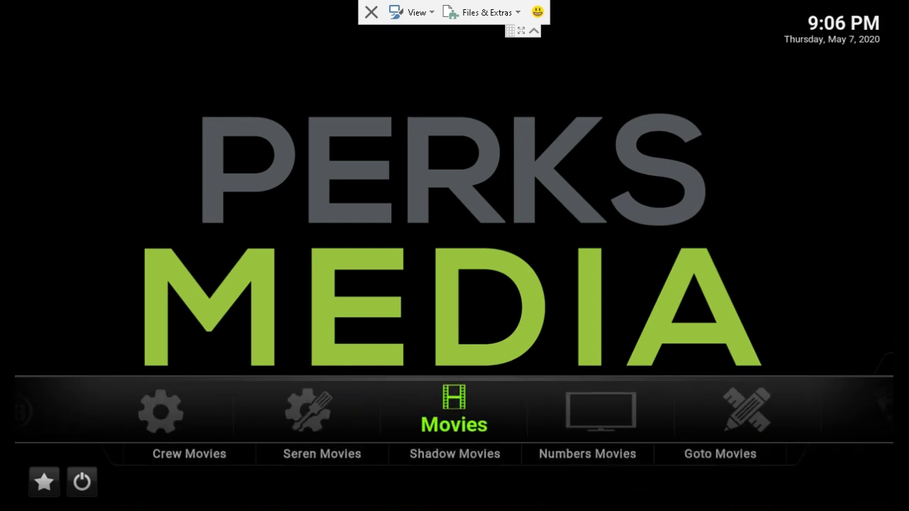
key(Right)
key(Right)
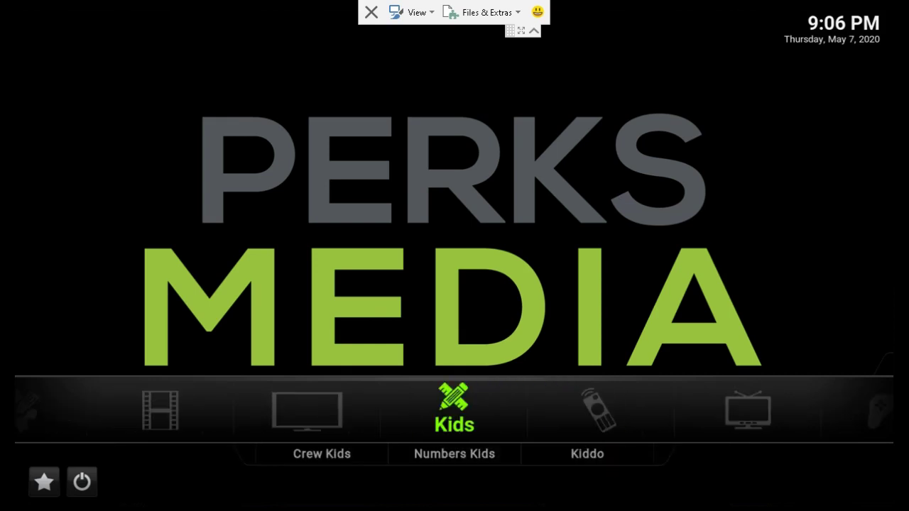
key(Right)
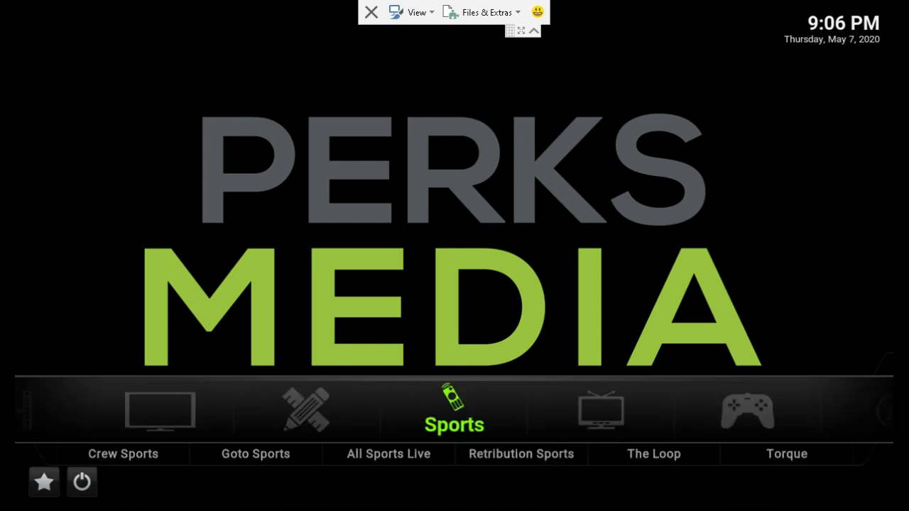
key(Right)
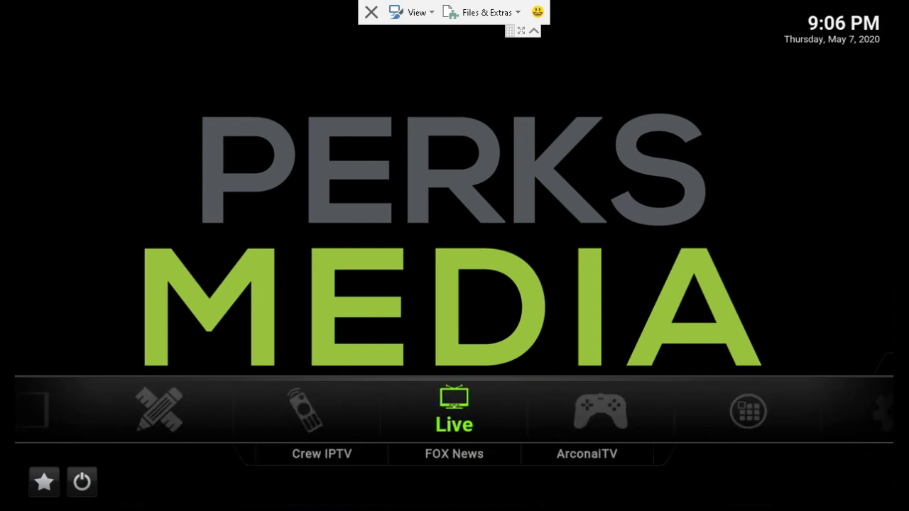
key(Right)
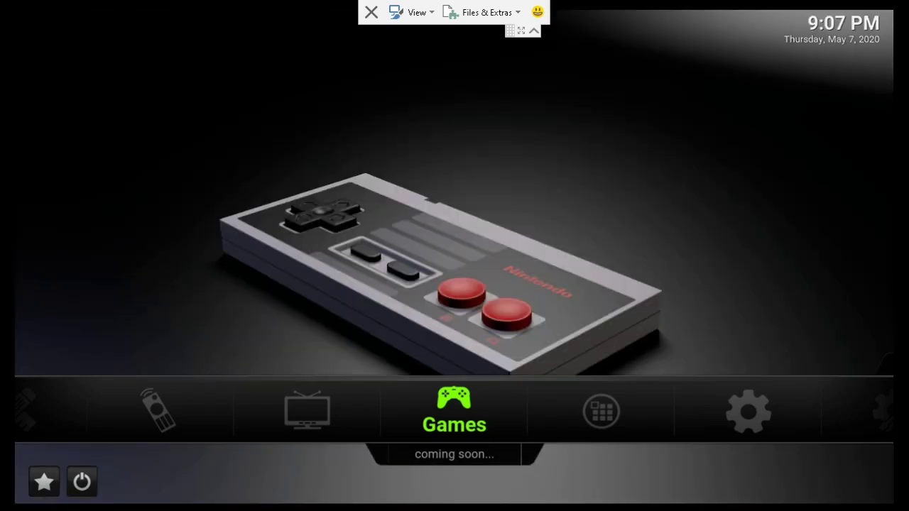
key(Right)
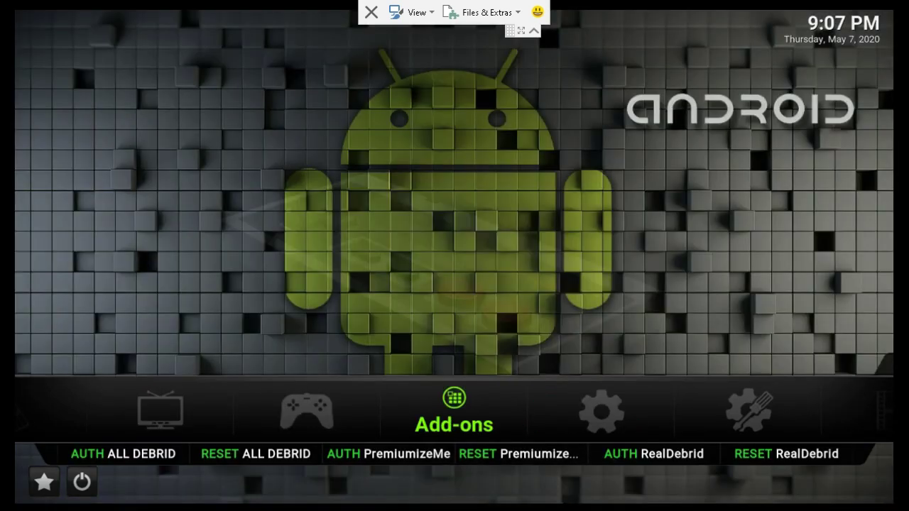
Check the Add-ons submenu, then move into Programs' submenu to the BUILD # entry.
key(Down)
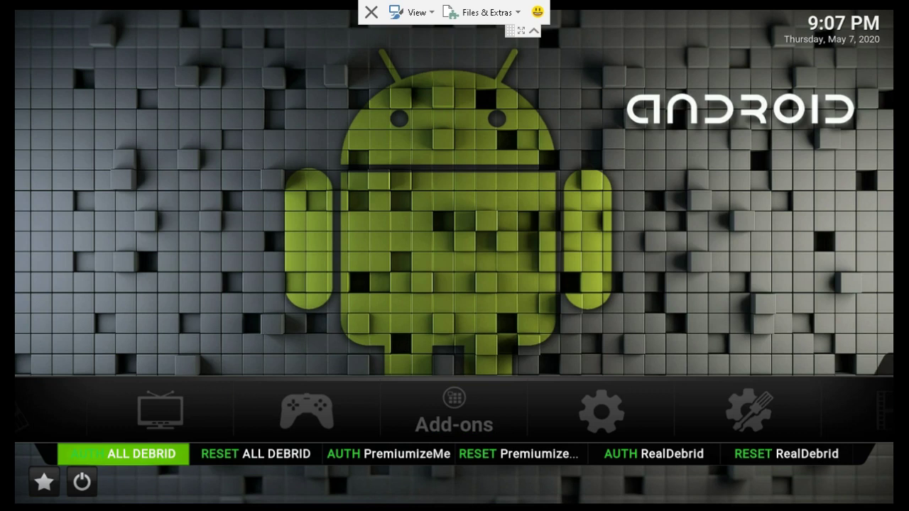
key(Right)
key(Right)
key(Right)
key(Right)
key(Right)
key(Up)
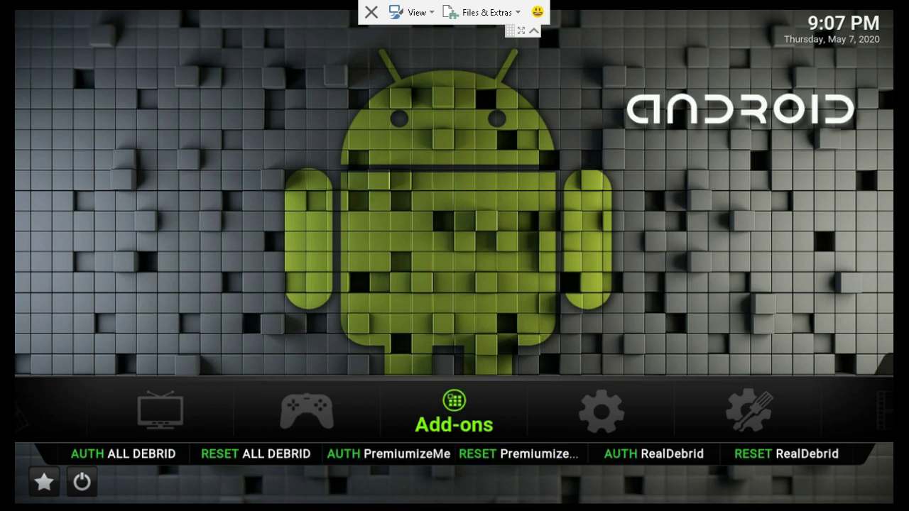
key(Right)
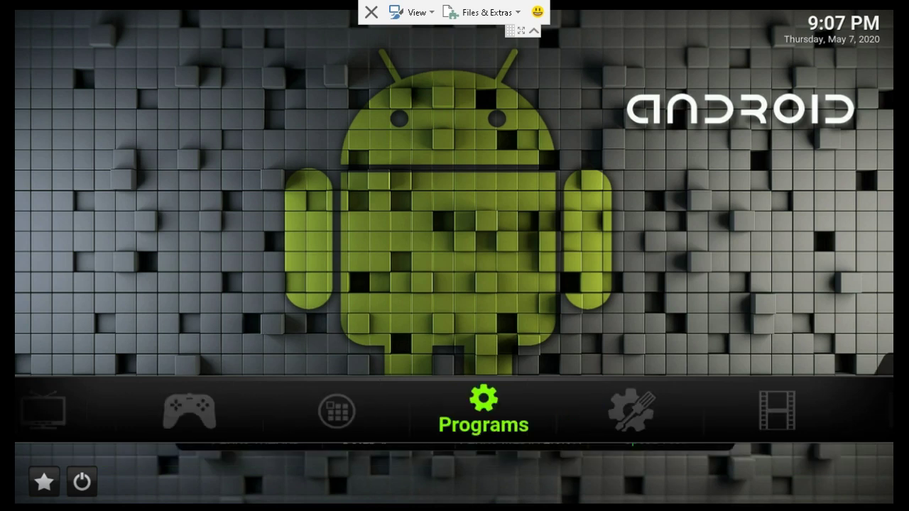
key(Down)
key(Right)
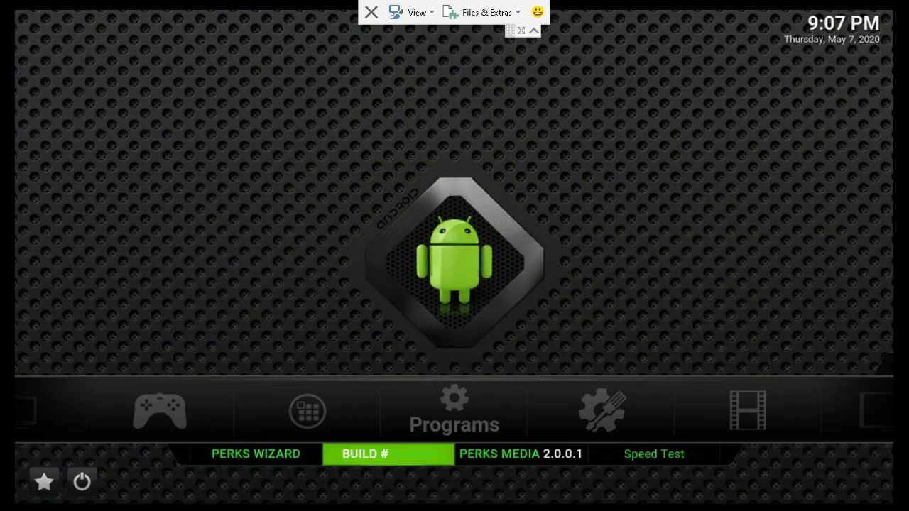